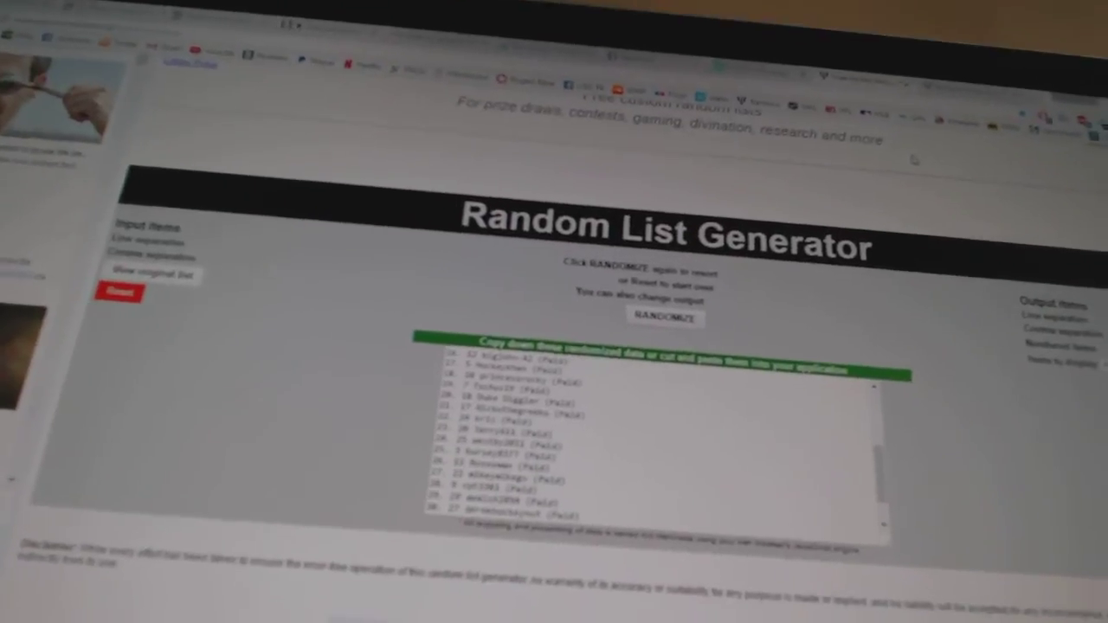
Step: Randomize the participant name list three times and select all the shuffled names
click(665, 317)
click(665, 317)
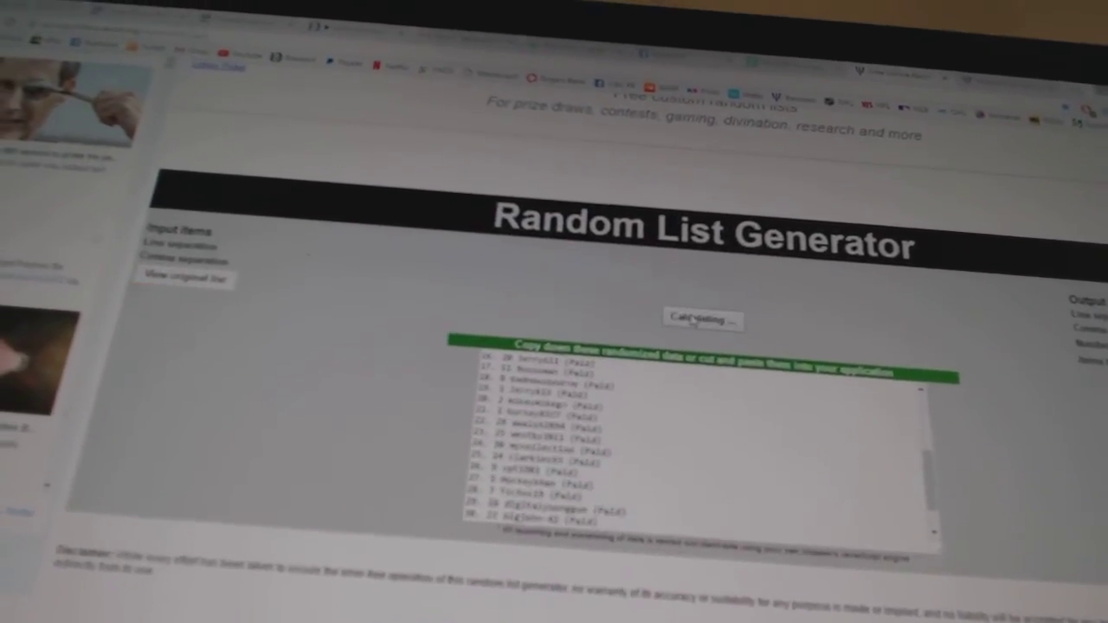
click(692, 321)
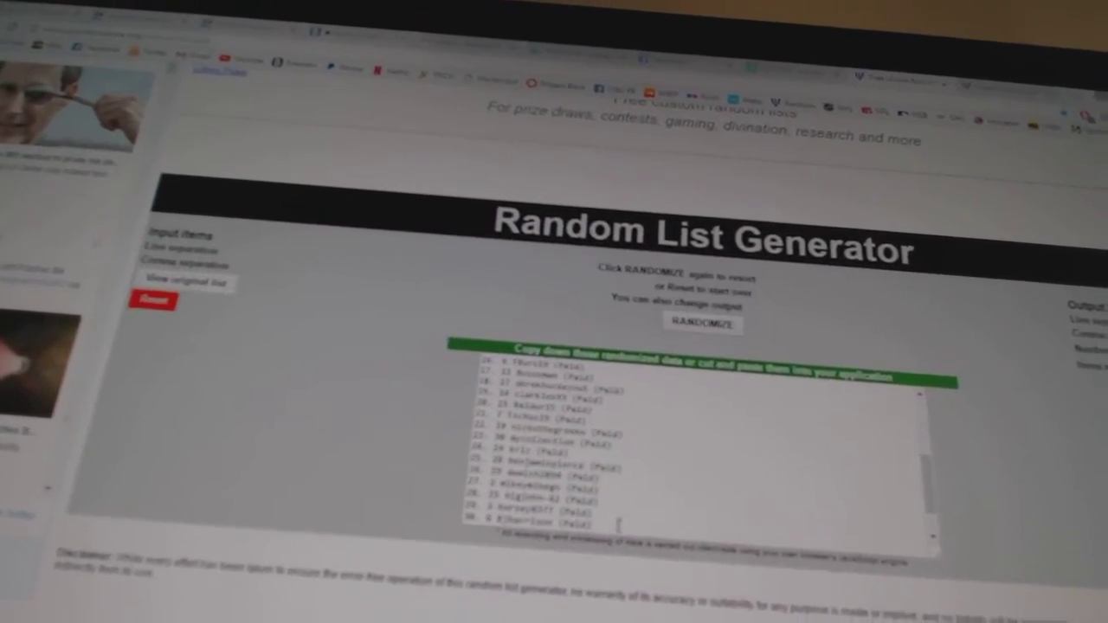
key(ctrl+a)
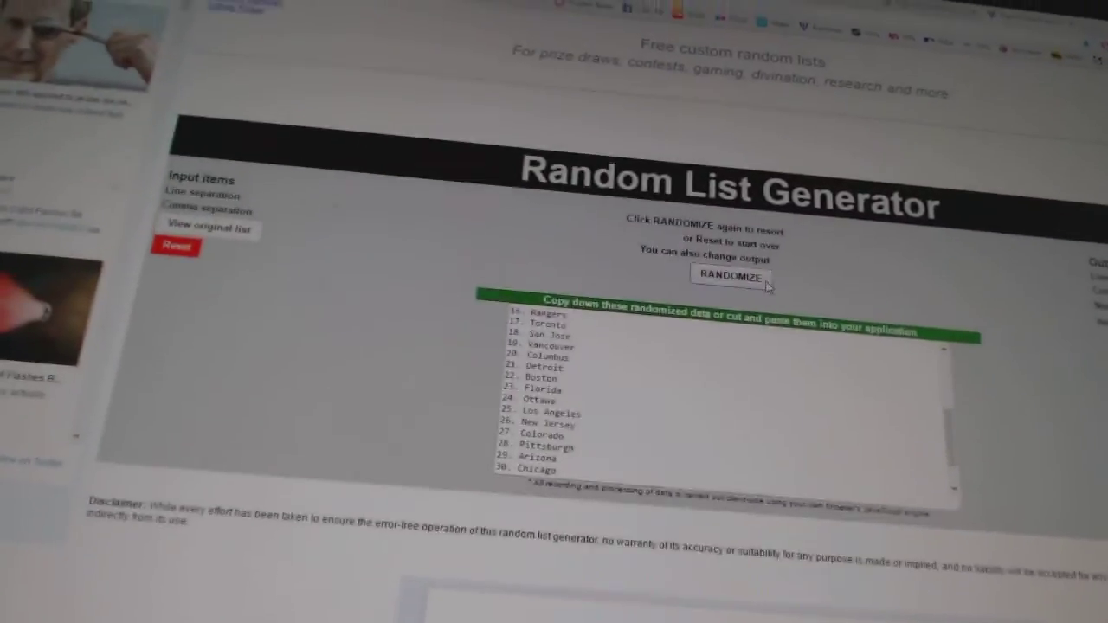
Step: Randomize the hockey team list twice, then select and copy all the shuffled teams
click(768, 281)
click(767, 286)
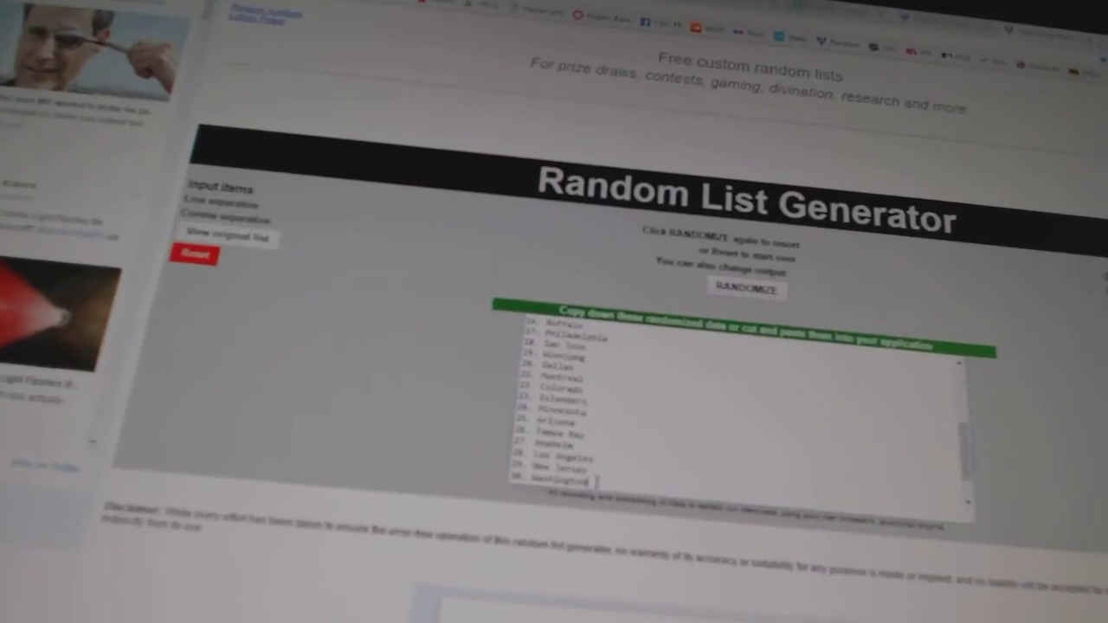
key(ctrl+a)
right_click(537, 364)
click(569, 408)
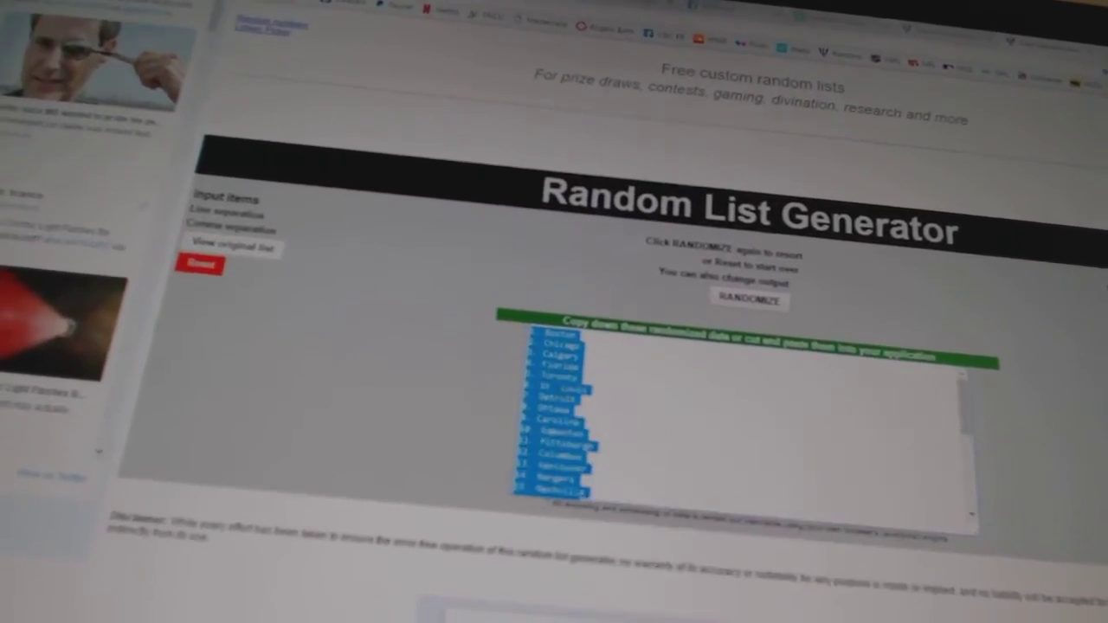